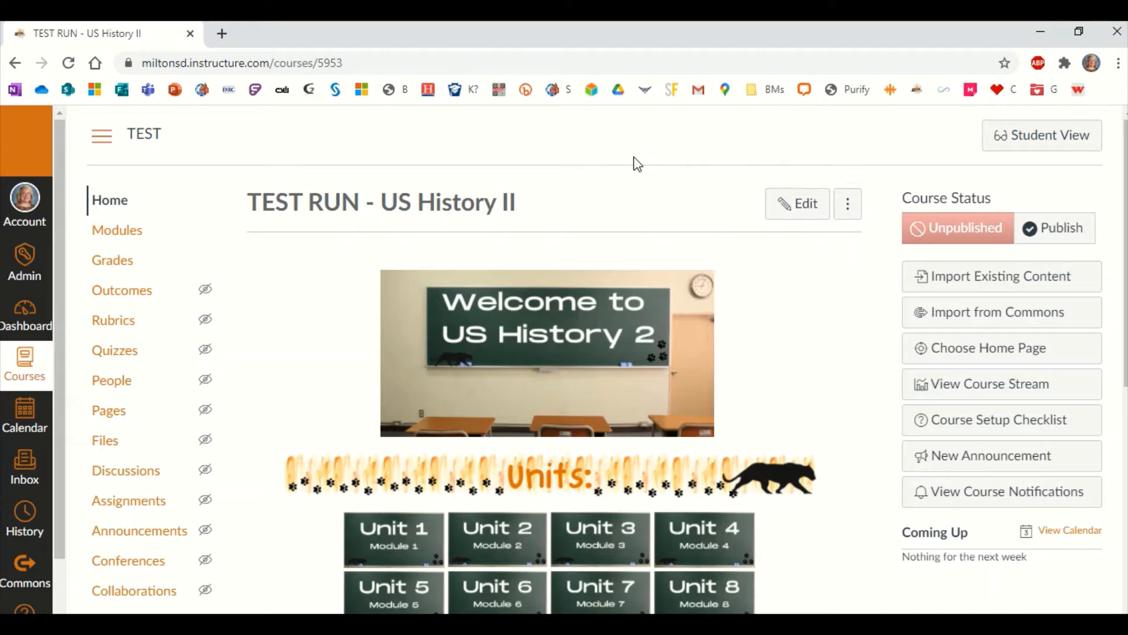
# Open the course's quiz list and look through the existing assignment quizzes.
pyautogui.click(114, 357)
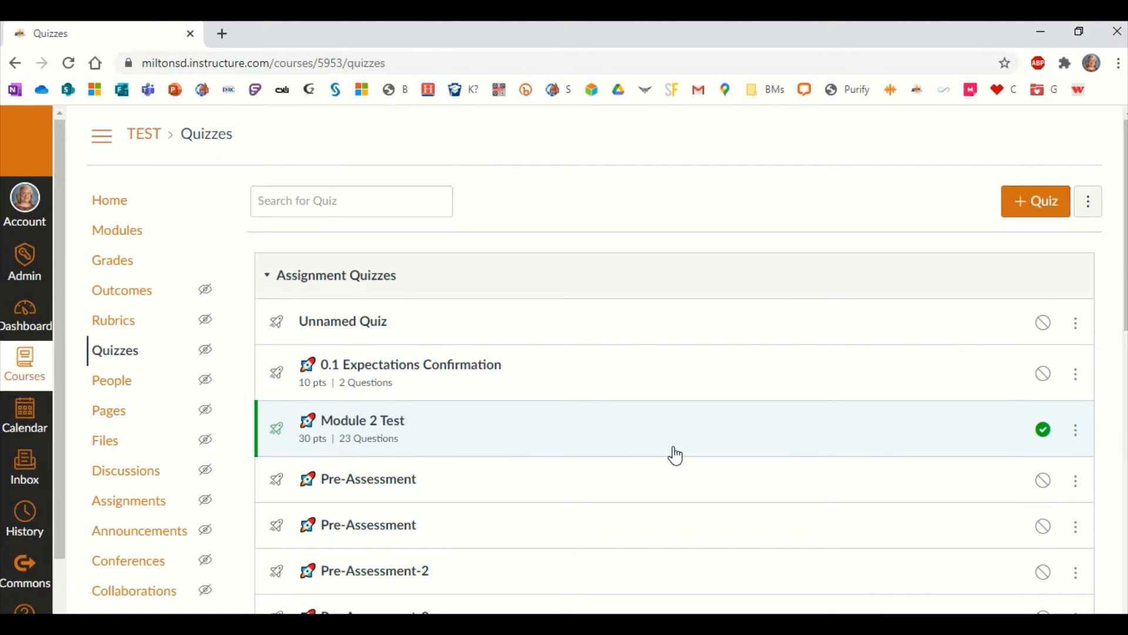
pyautogui.scroll(-2, 675, 455)
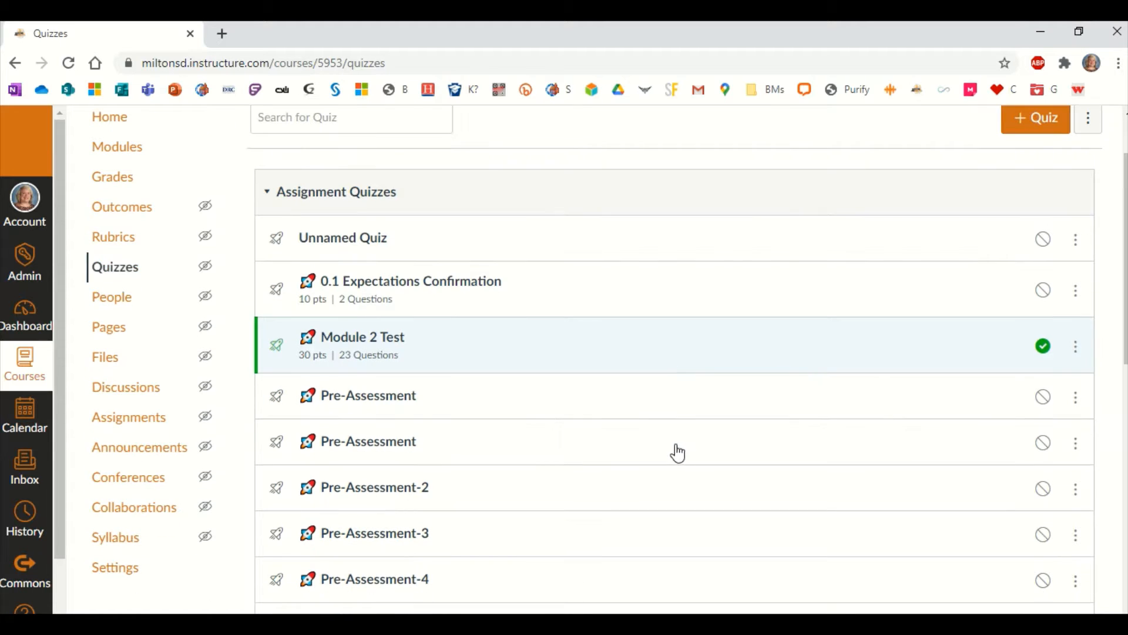
pyautogui.scroll(-6, 662, 441)
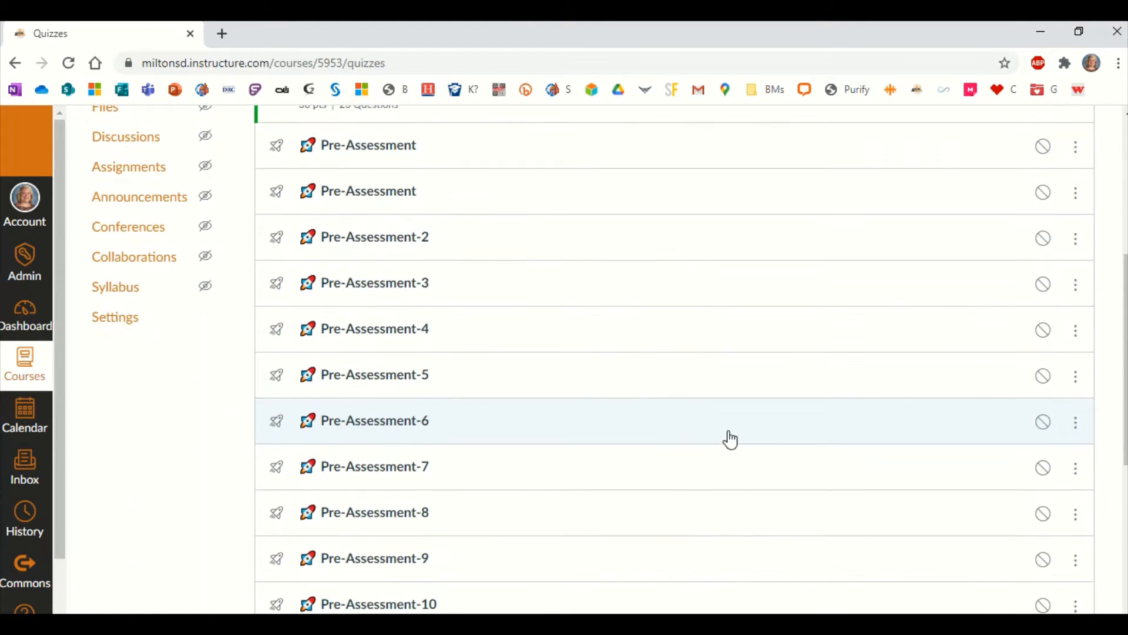
pyautogui.scroll(4, 731, 436)
pyautogui.scroll(3, 731, 434)
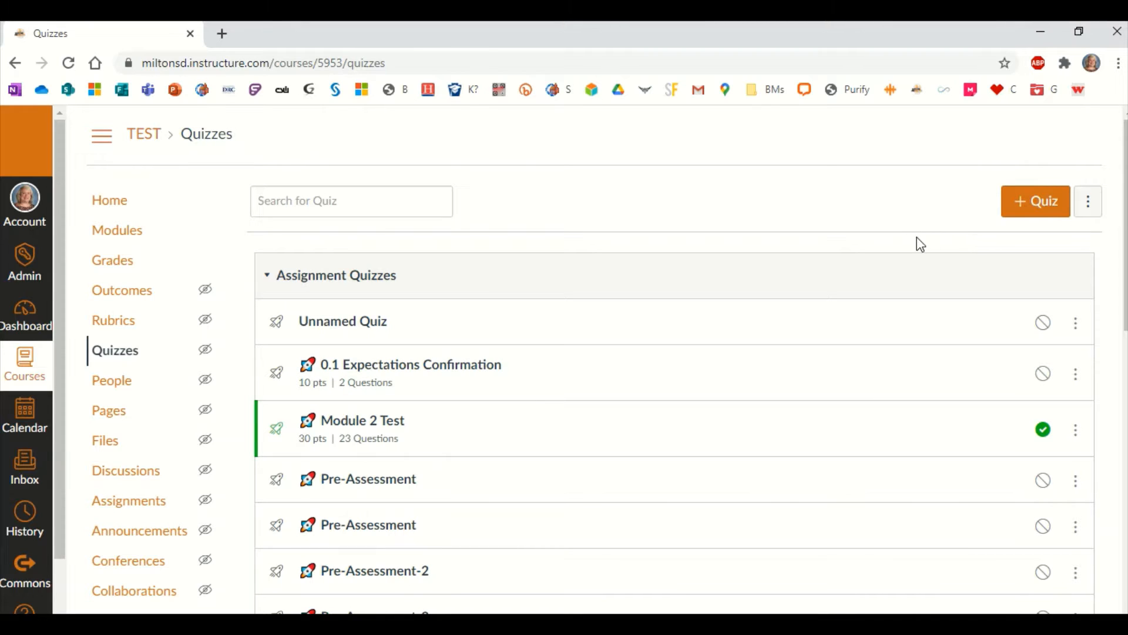
# Create a new quiz and title it "Test Run Quiz".
pyautogui.click(1026, 203)
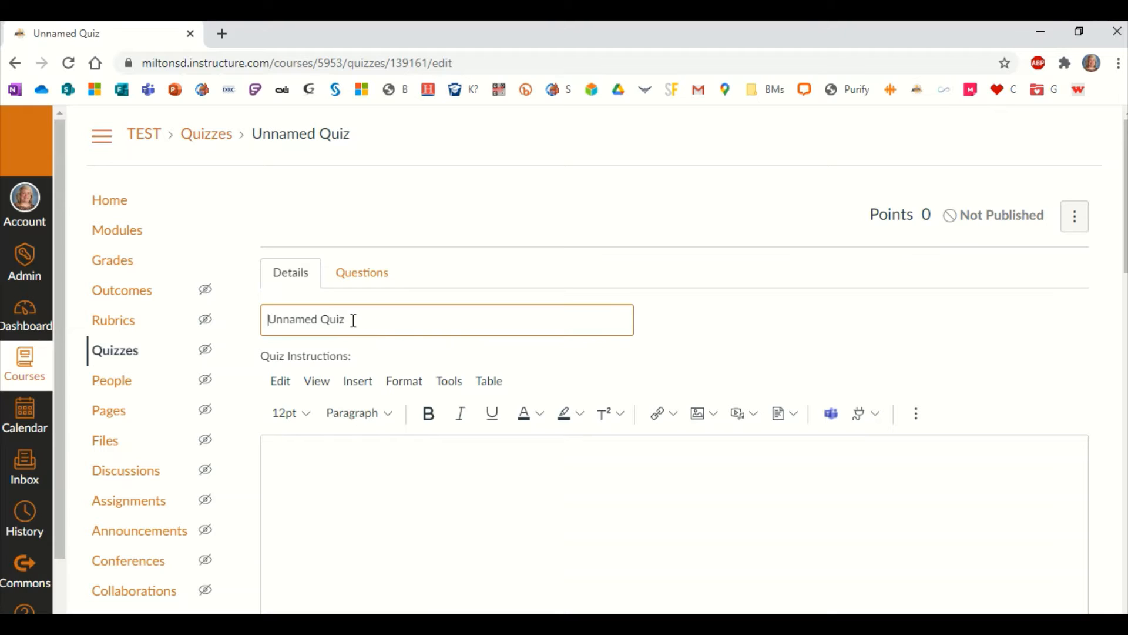
pyautogui.moveTo(358, 320); pyautogui.dragTo(265, 319)
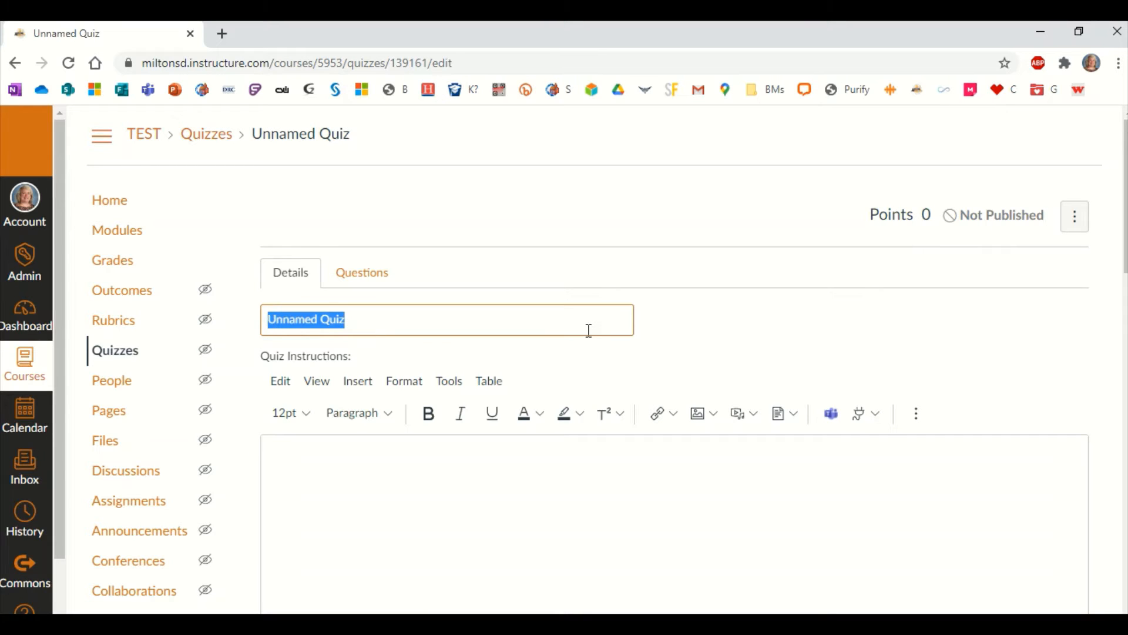
pyautogui.write('Test RUn')
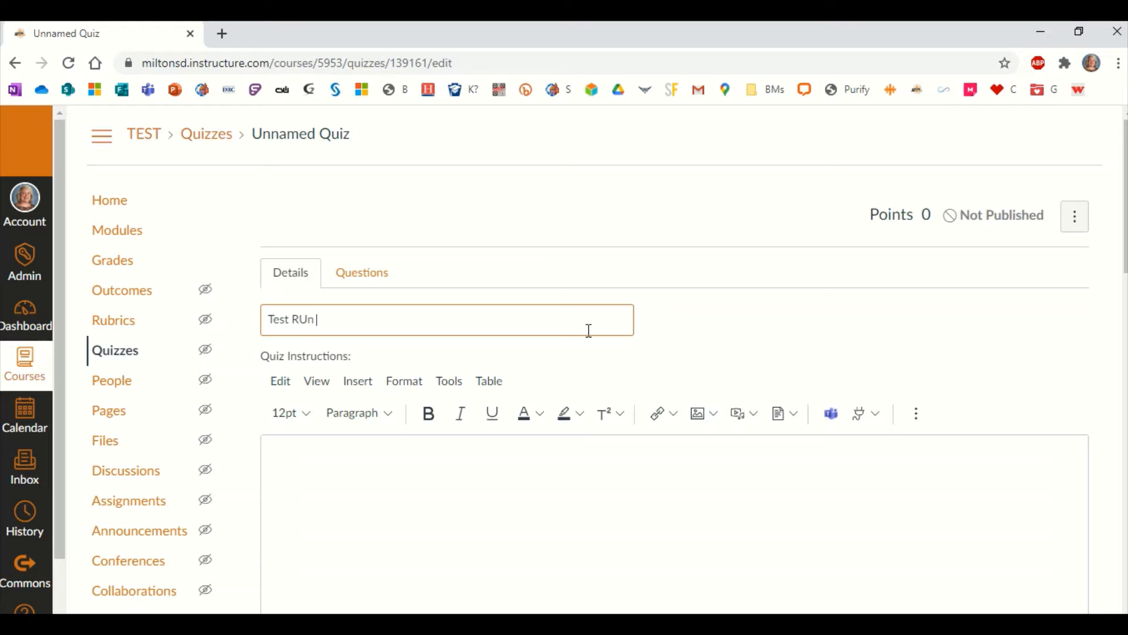
pyautogui.write(' Quiz')
# Examine the quiz's detail settings, including the quiz type choices, answer and attempt options, restrictions, and assignment dates.
pyautogui.scroll(-3, 579, 356)
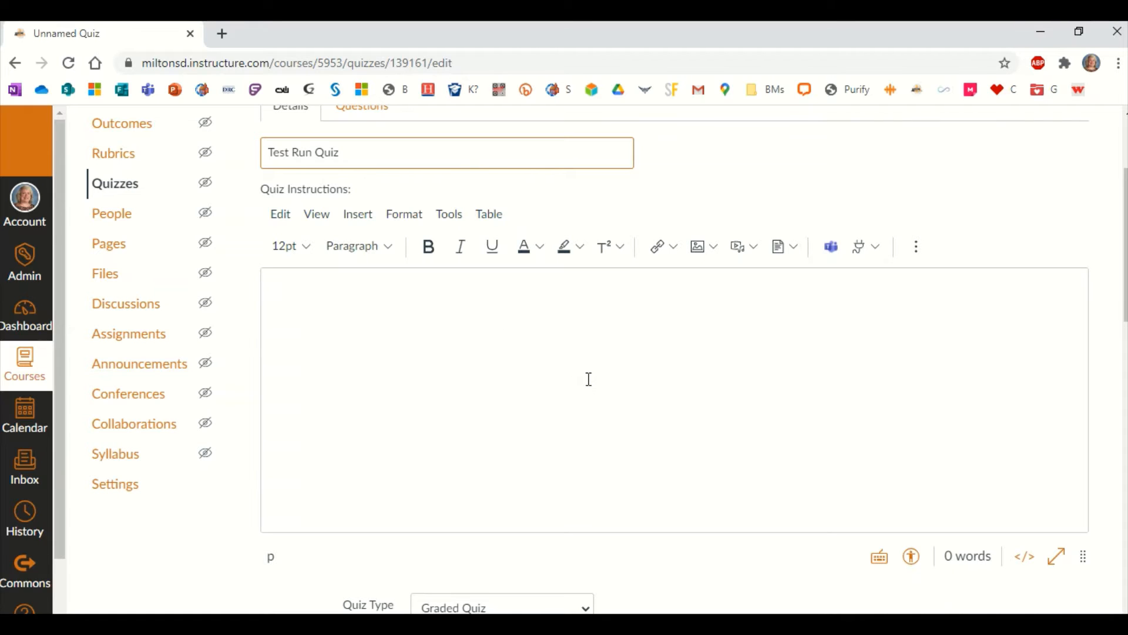
pyautogui.scroll(-5, 595, 378)
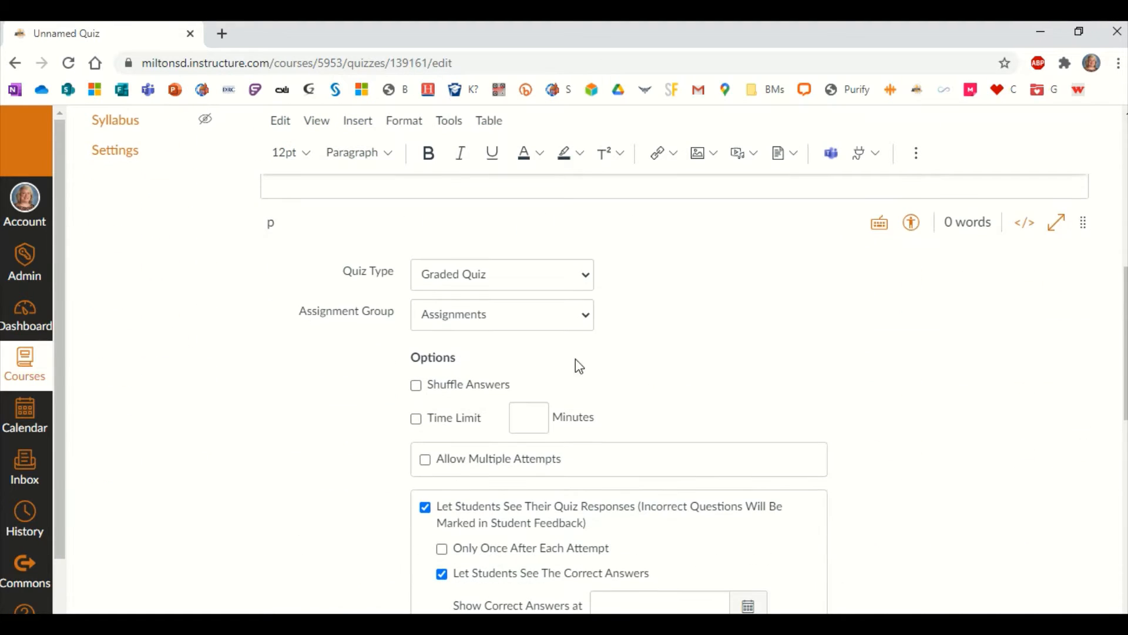
pyautogui.click(588, 281)
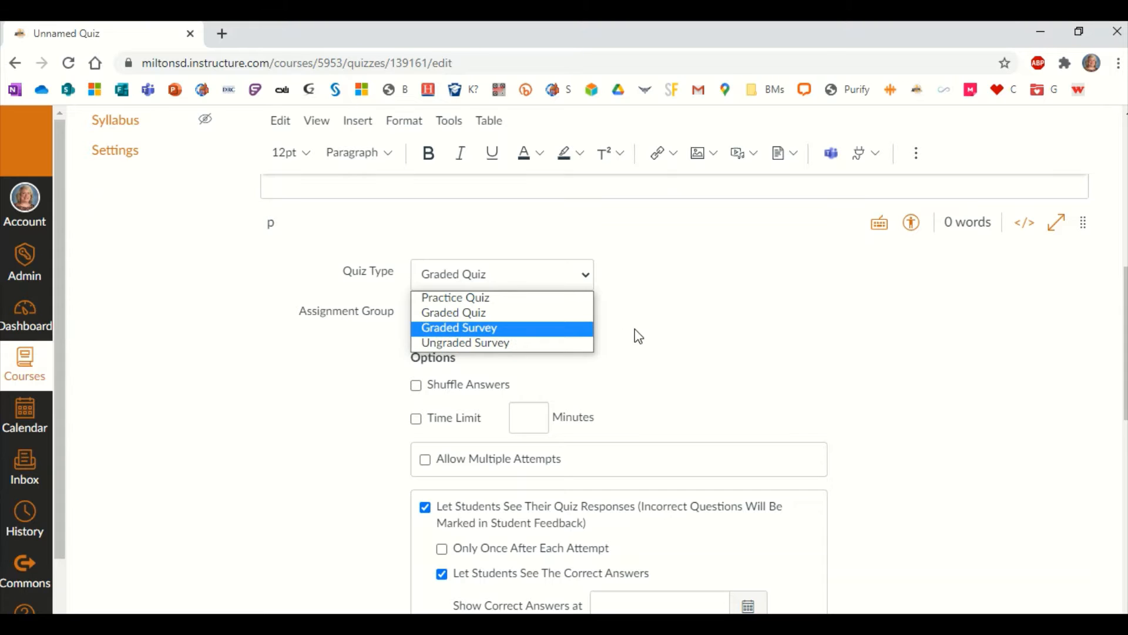
pyautogui.click(651, 303)
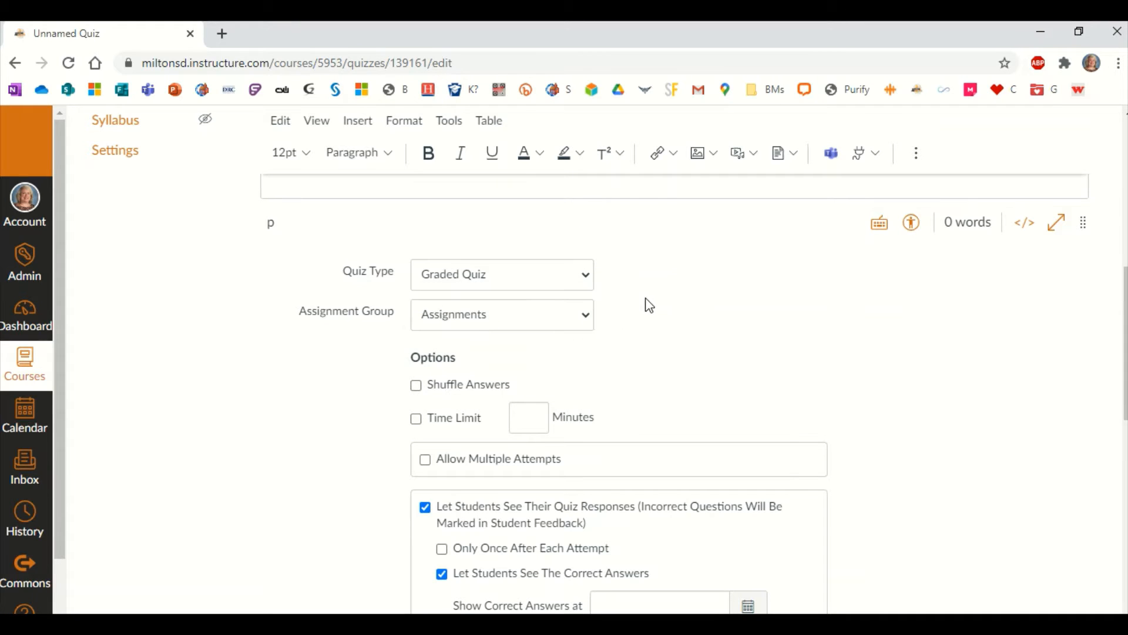
pyautogui.scroll(-3, 700, 347)
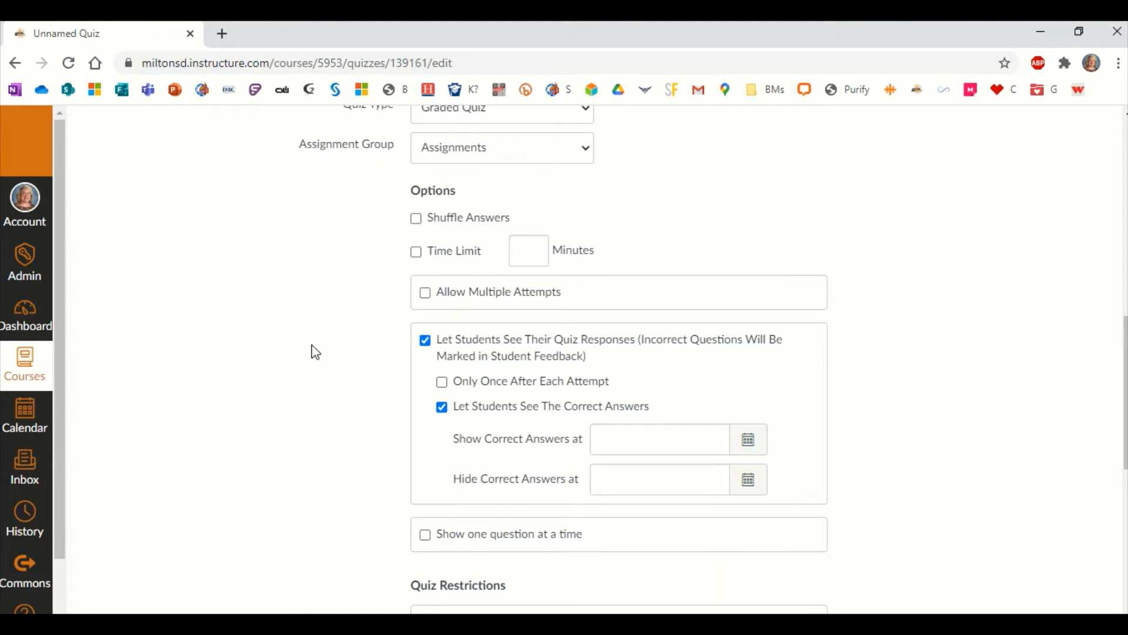
pyautogui.scroll(-3, 315, 350)
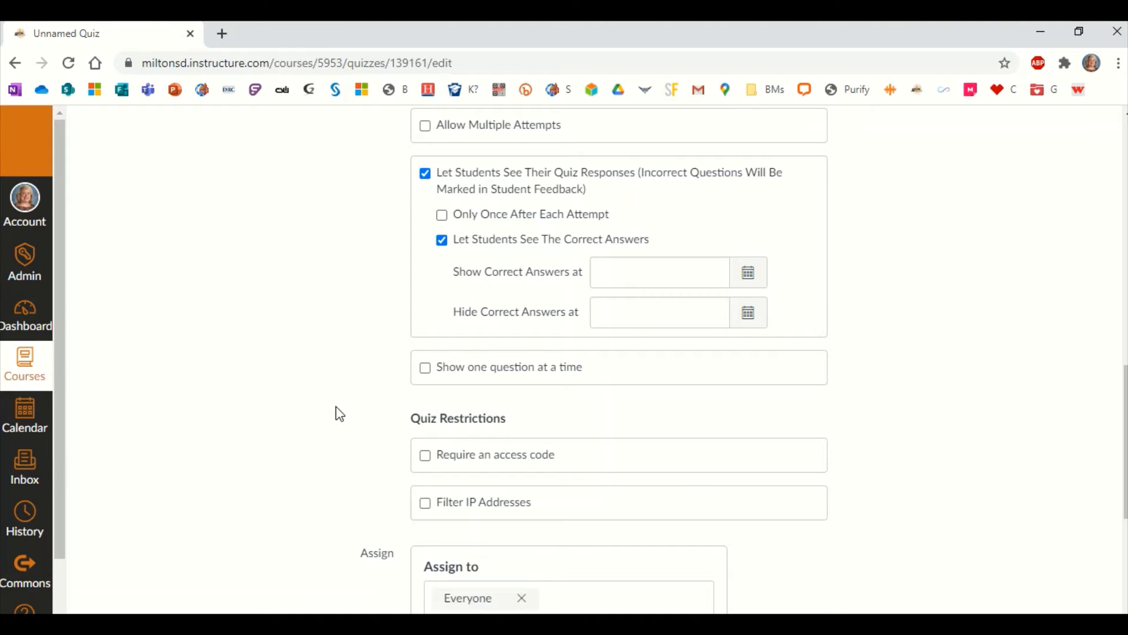
pyautogui.scroll(-1, 333, 407)
pyautogui.scroll(-1, 308, 395)
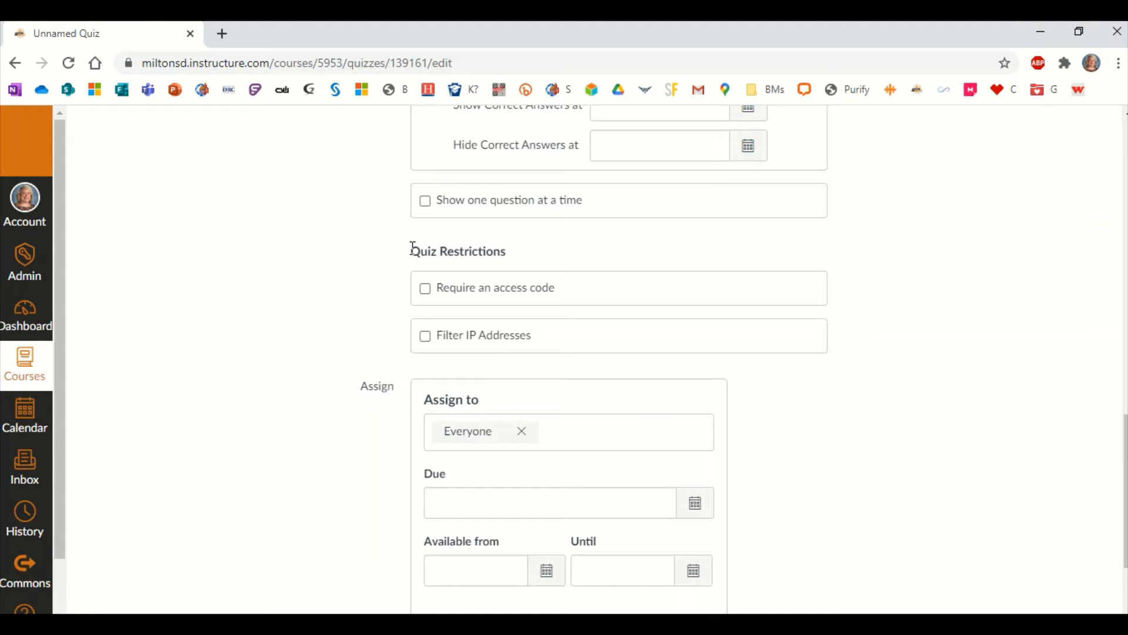
pyautogui.scroll(-2, 309, 384)
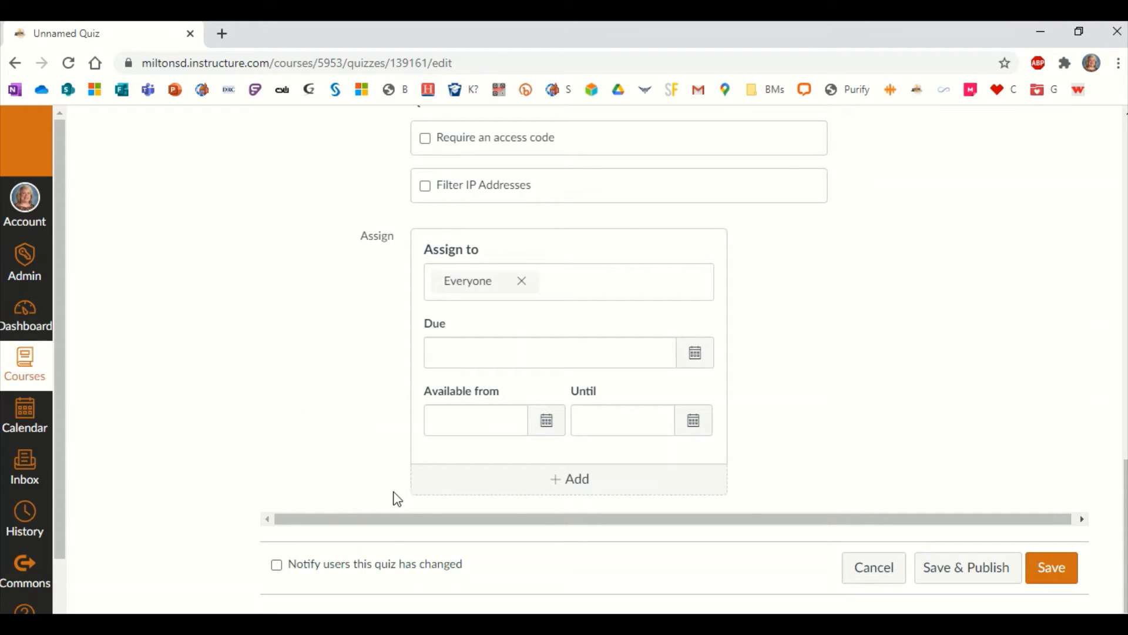
pyautogui.scroll(15, 899, 418)
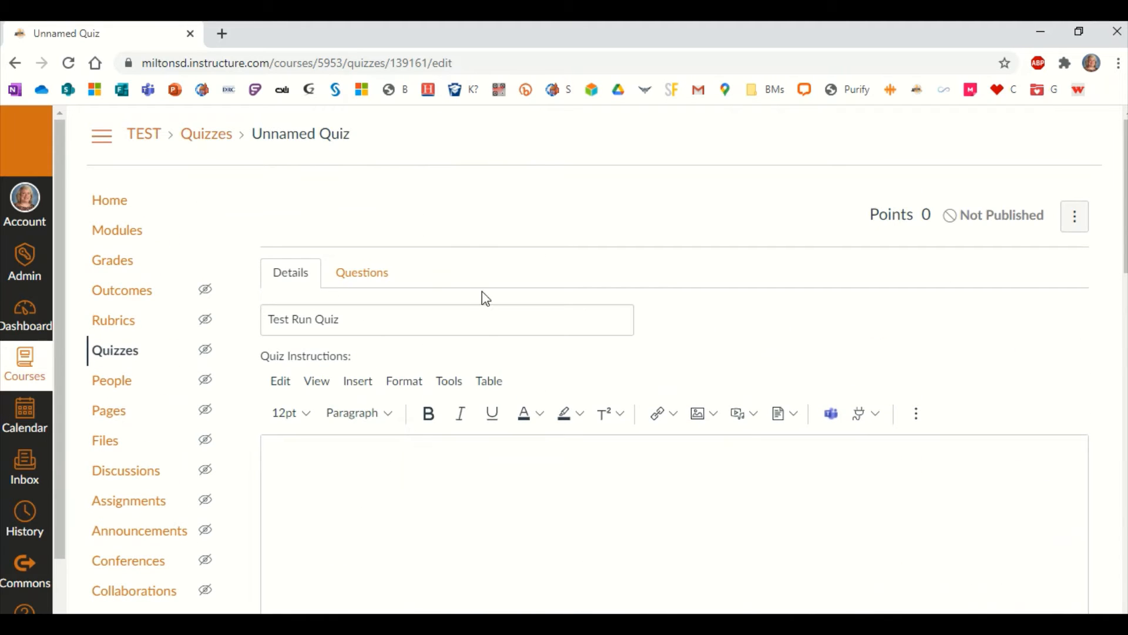
# Start a new question in the quiz and examine the available question types, leaving Multiple Choice selected.
pyautogui.click(360, 277)
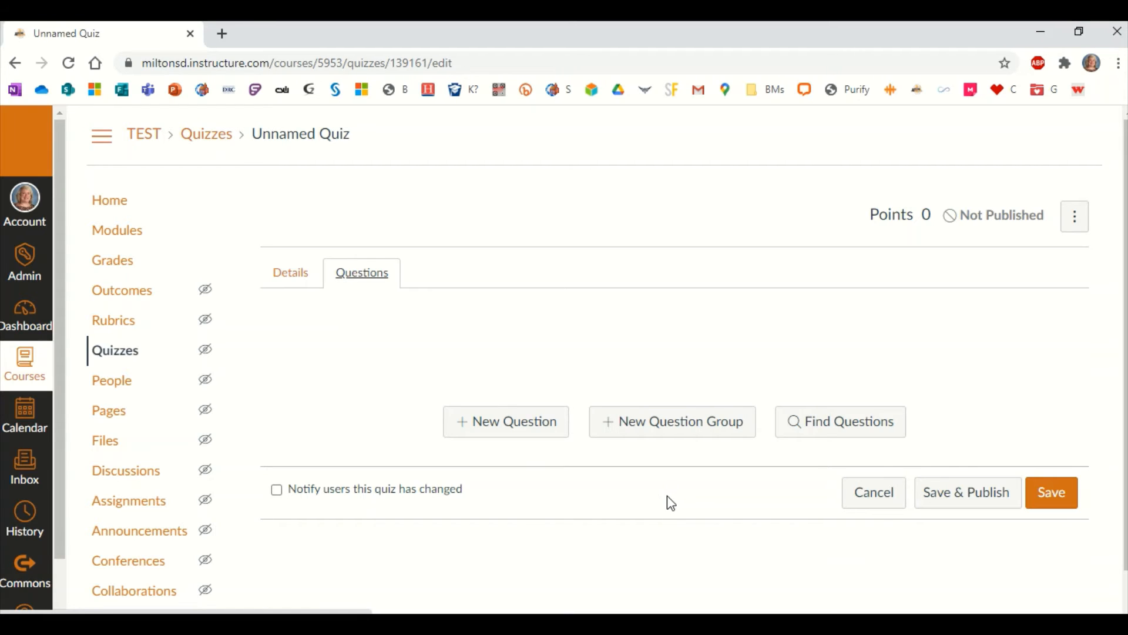
pyautogui.click(477, 427)
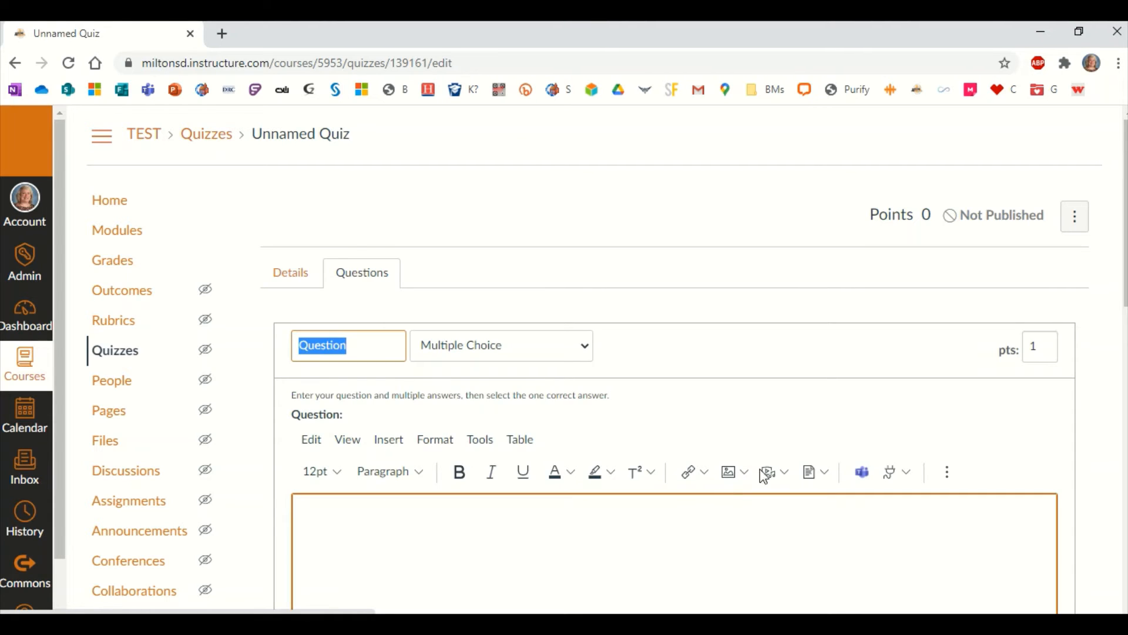
pyautogui.scroll(-3, 1050, 403)
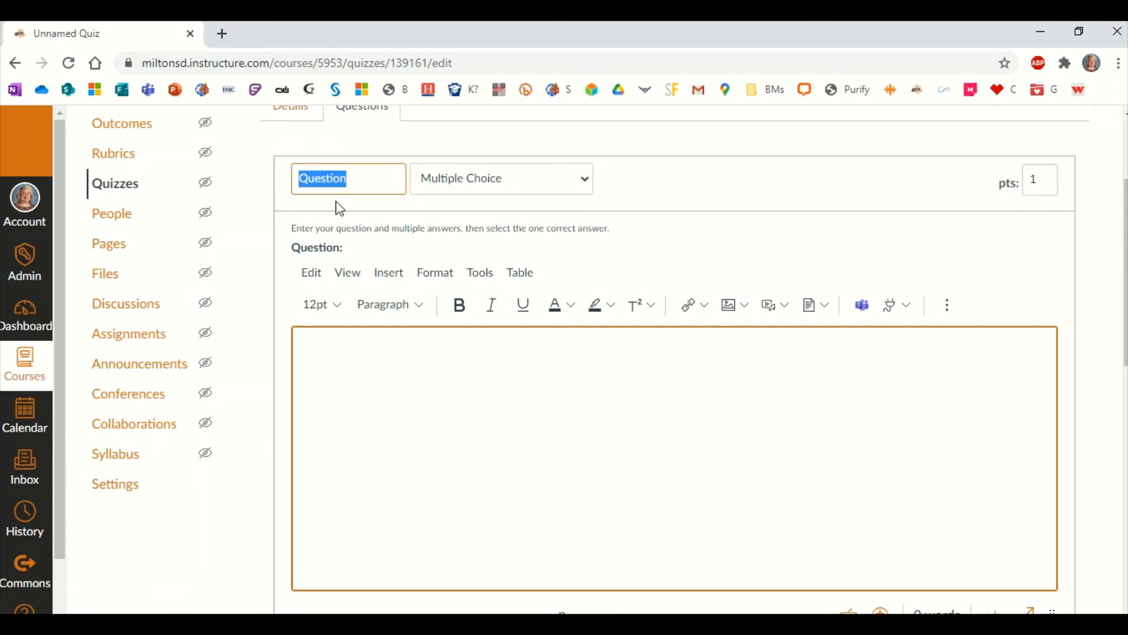
pyautogui.click(589, 186)
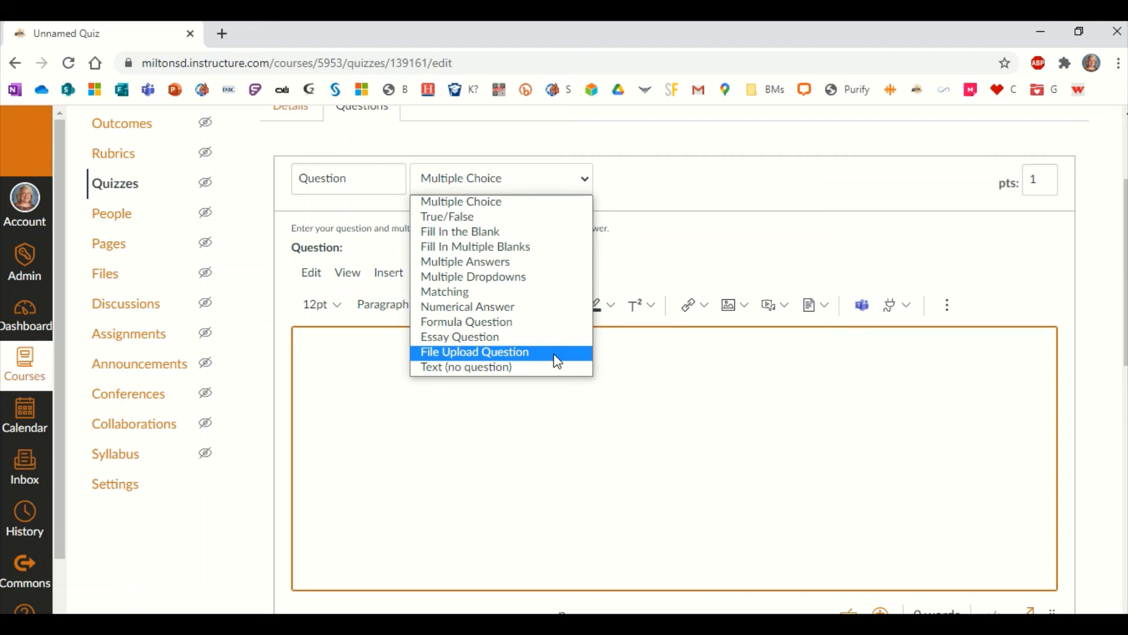
pyautogui.click(700, 387)
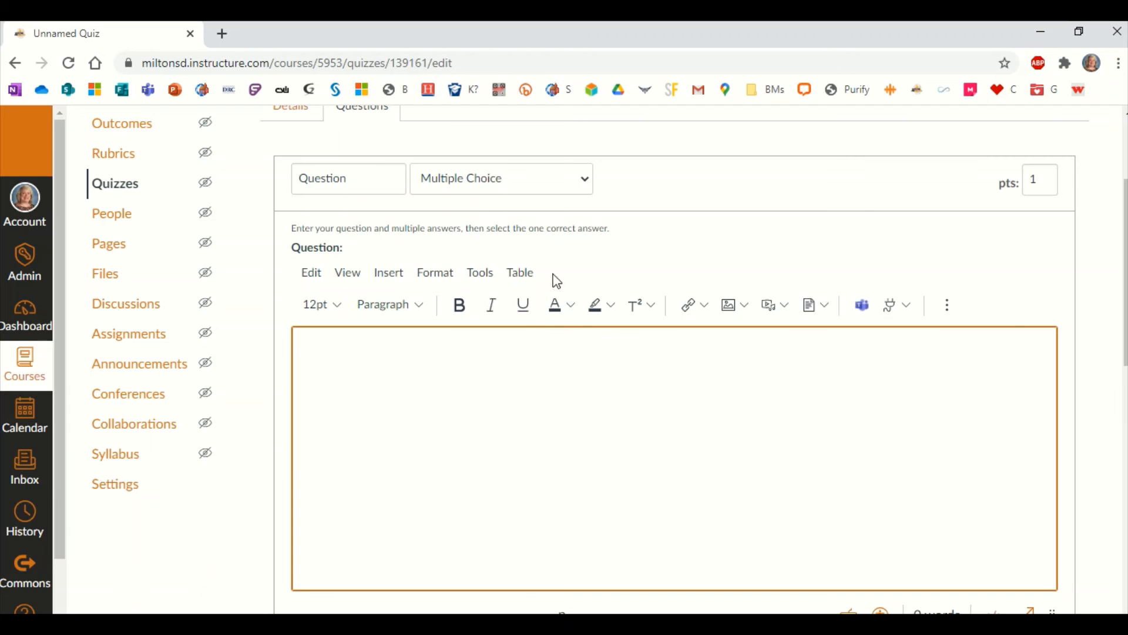
# Examine the multiple choice answer fields, opening and closing the comment editor for the correct answer.
pyautogui.scroll(-1, 552, 391)
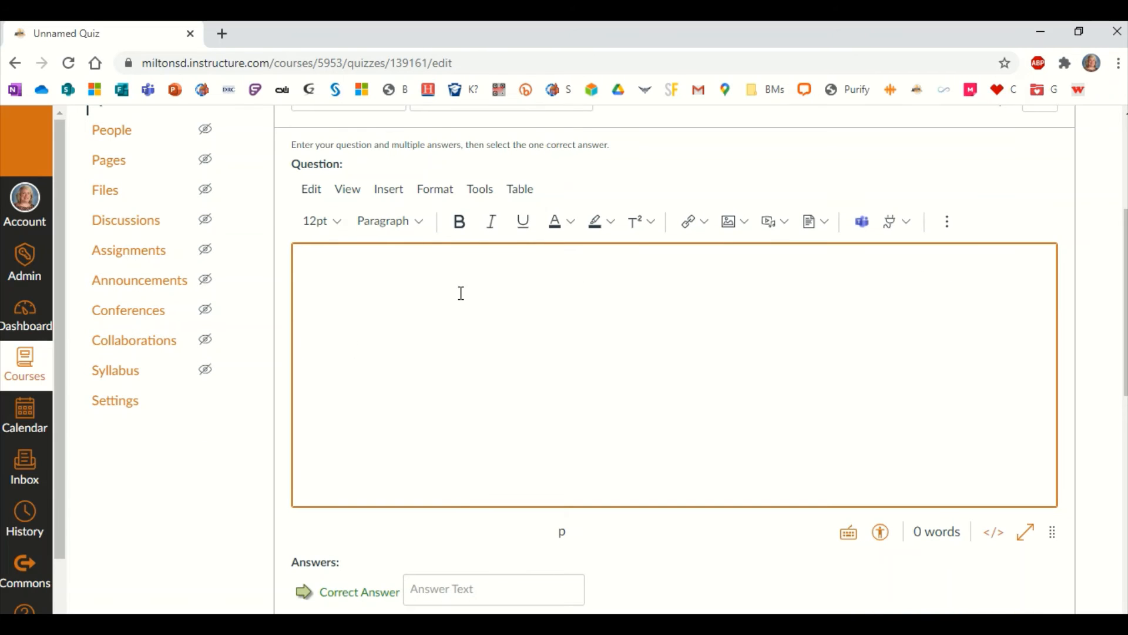
pyautogui.scroll(-5, 642, 388)
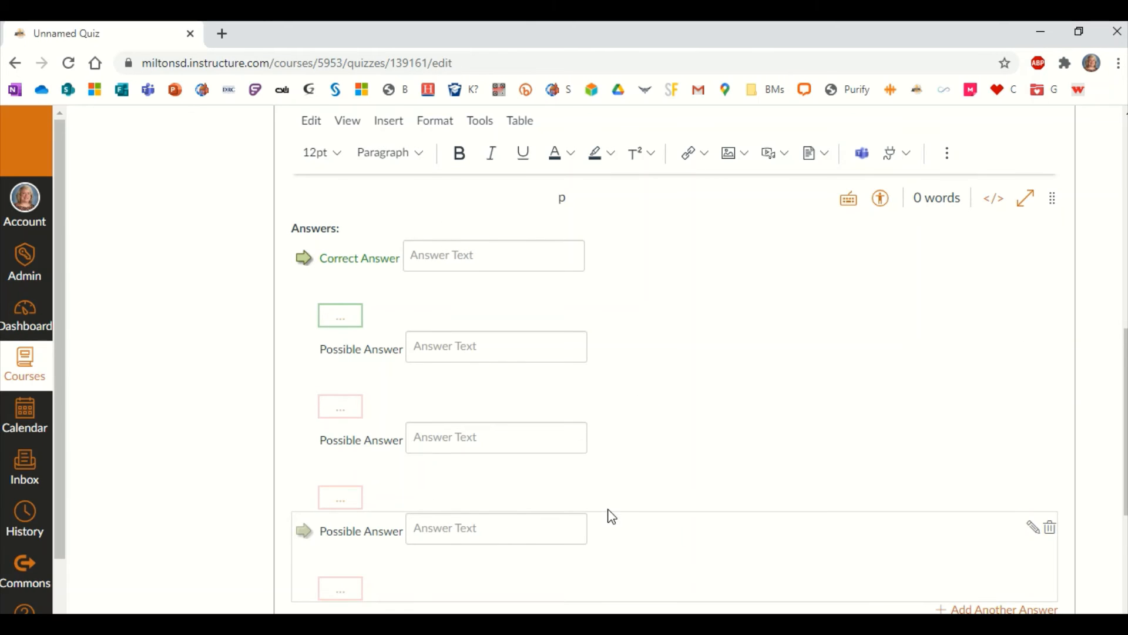
pyautogui.scroll(-2, 663, 512)
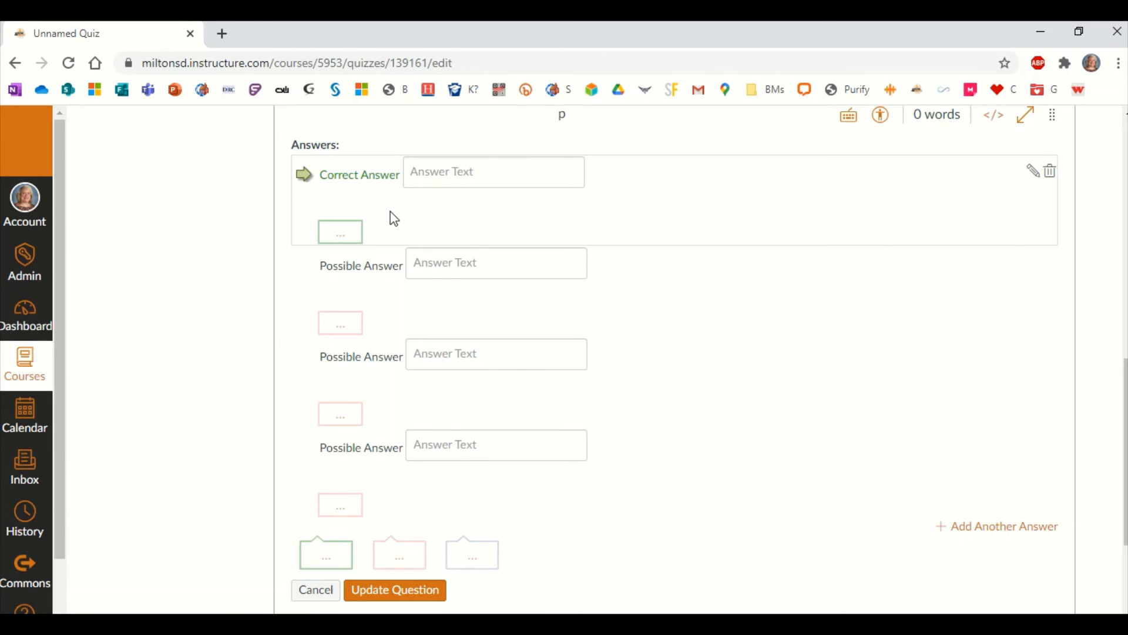
pyautogui.click(340, 232)
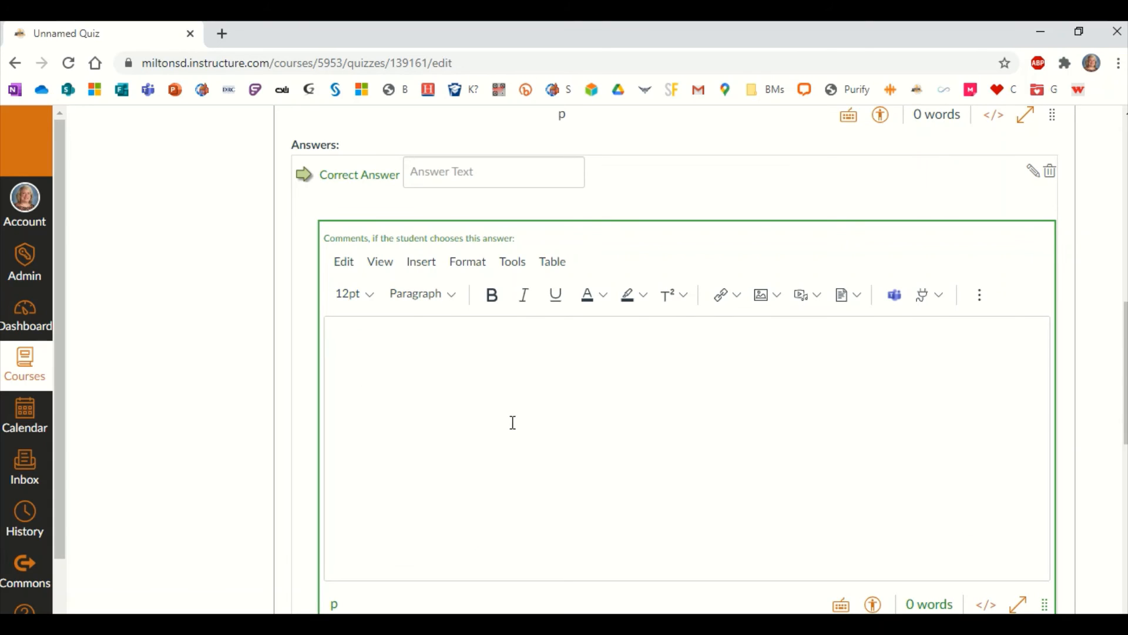
pyautogui.scroll(-2, 426, 381)
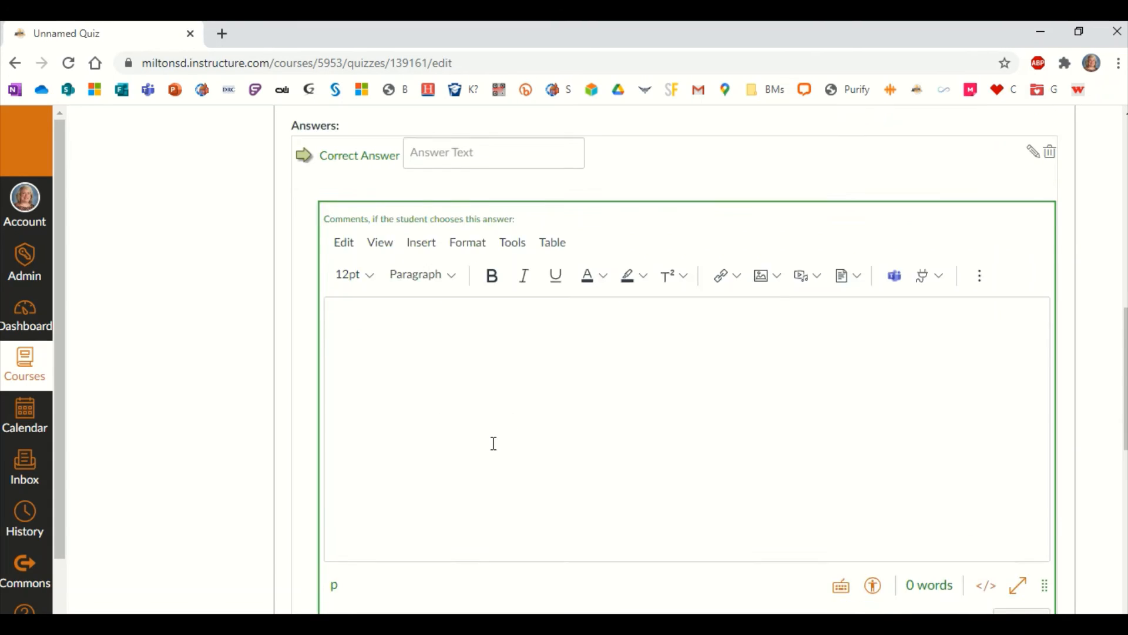
pyautogui.click(1022, 559)
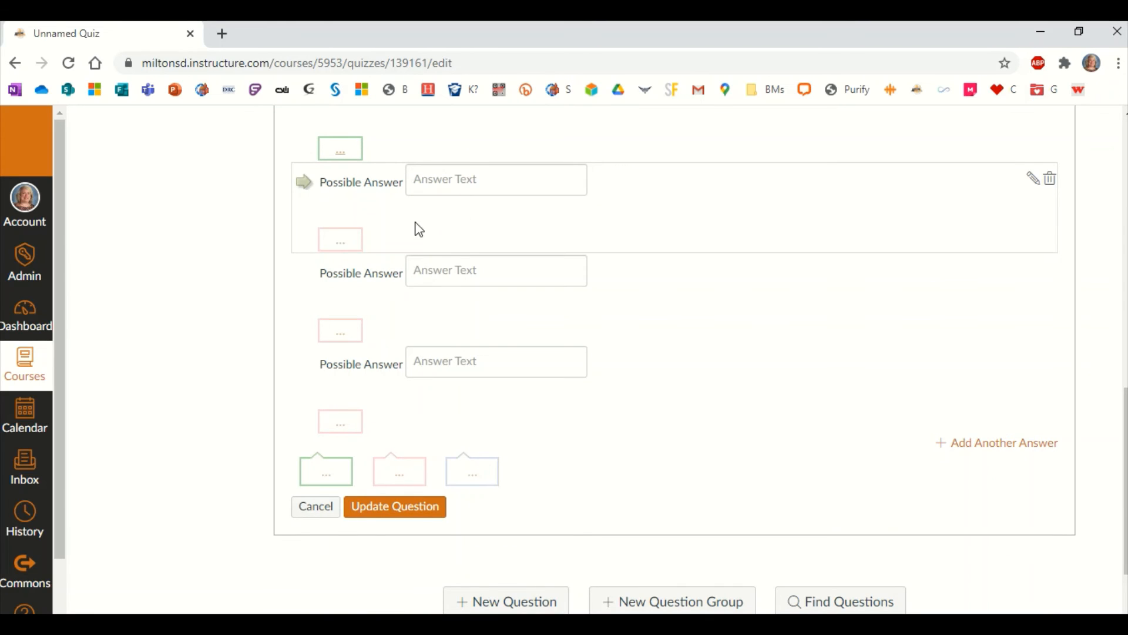
# View the comment editor for the first possible answer and close it without adding a comment.
pyautogui.click(341, 244)
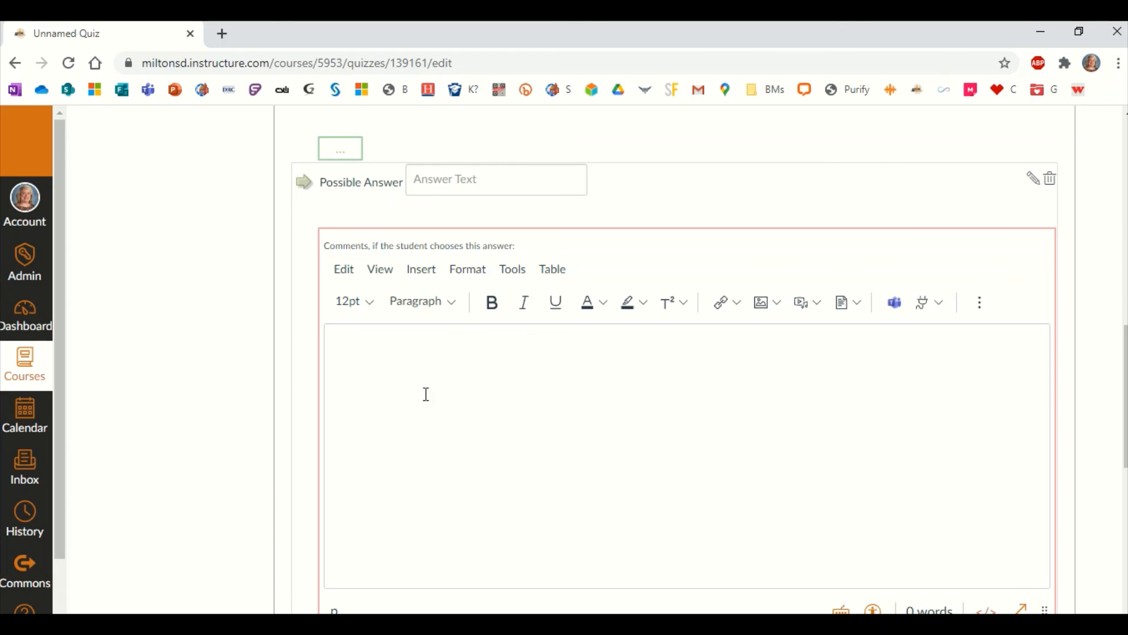
pyautogui.scroll(-3, 526, 391)
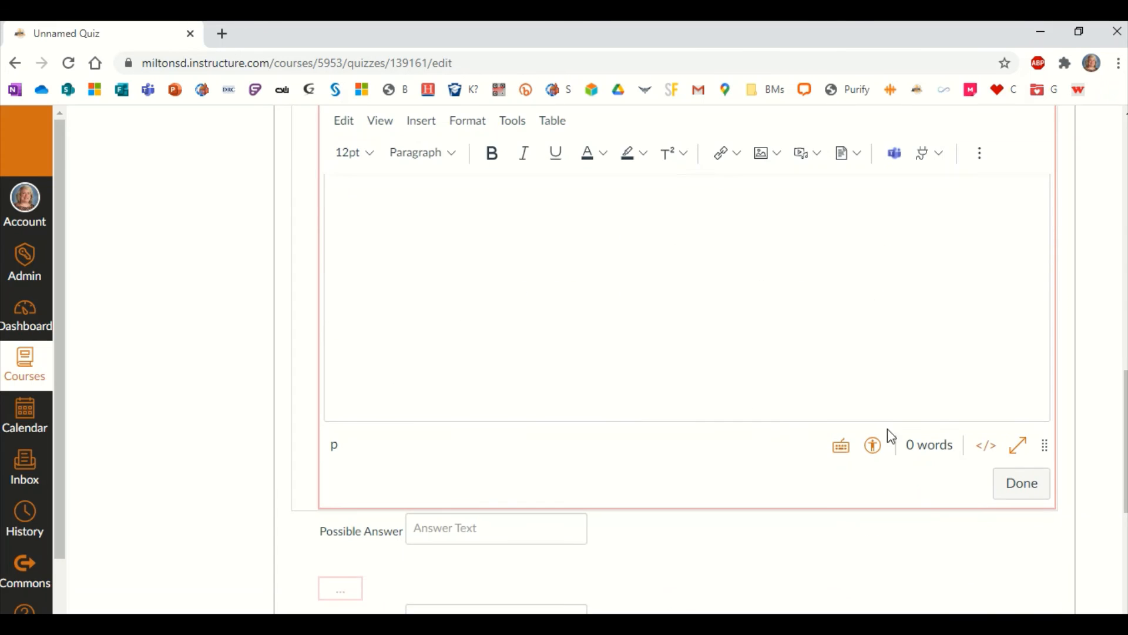
pyautogui.click(1031, 491)
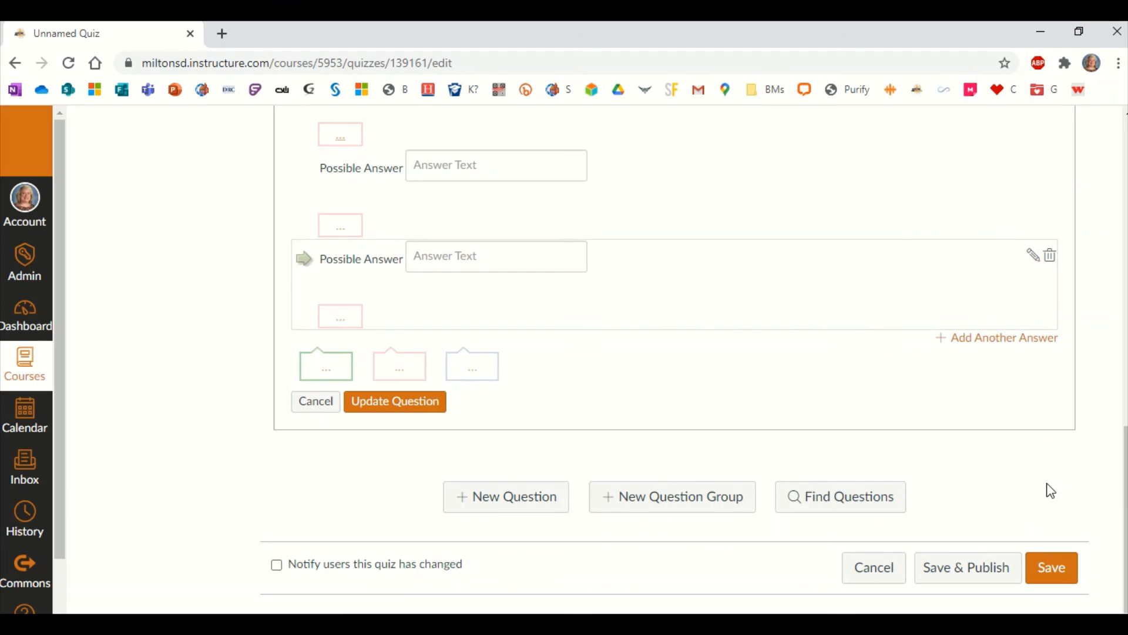
# Save the quiz without publishing it and return to the course's quiz list.
pyautogui.click(1052, 568)
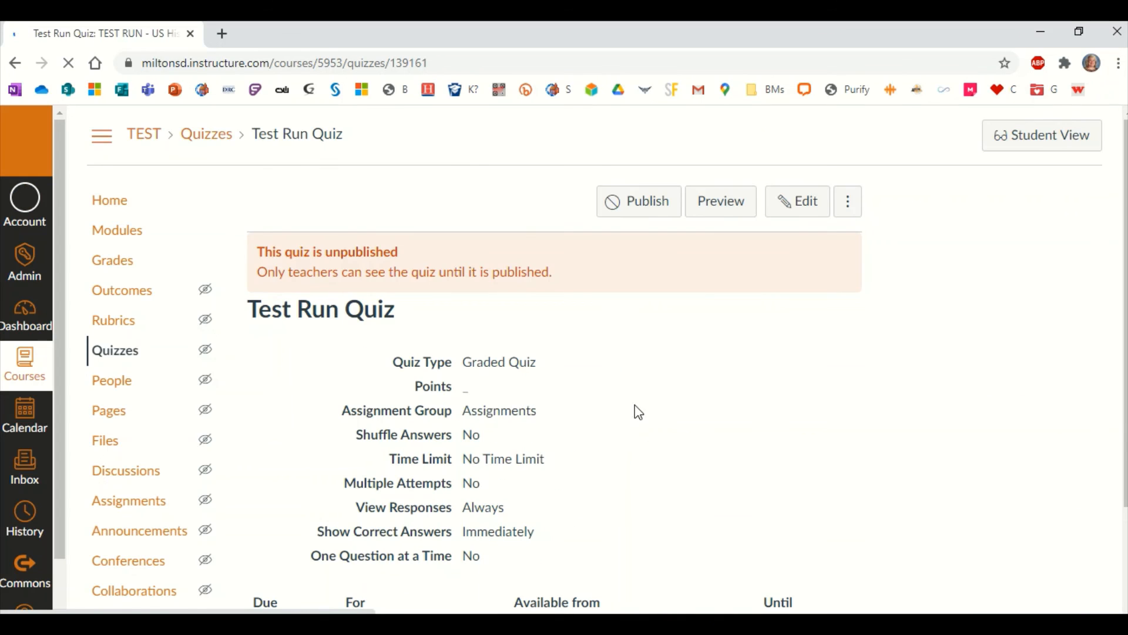
pyautogui.scroll(-3, 603, 406)
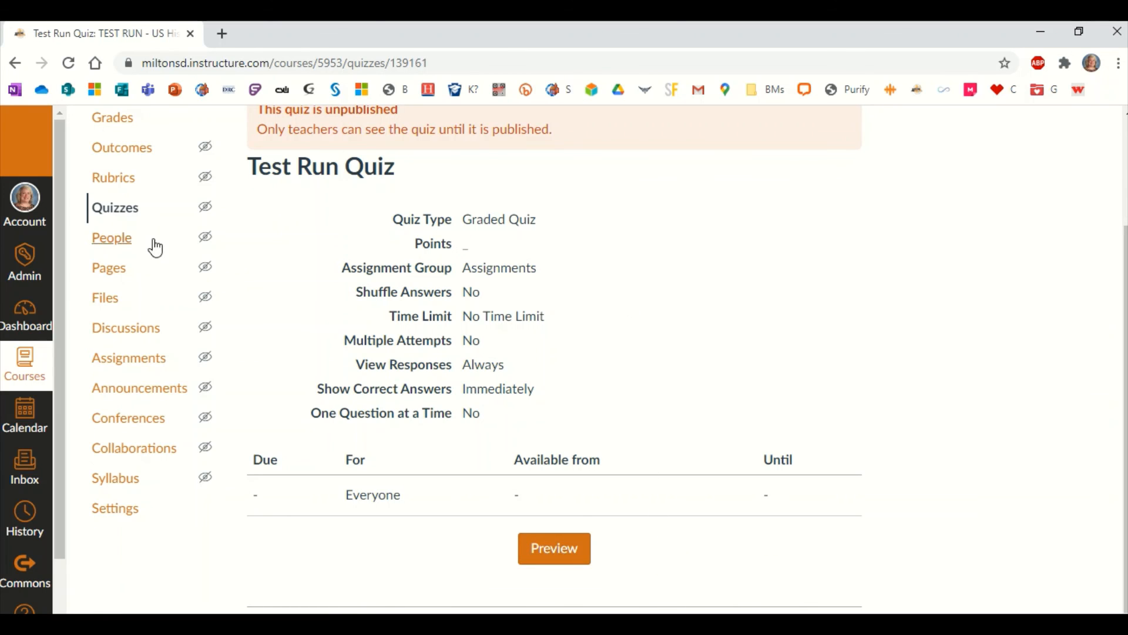
pyautogui.click(99, 212)
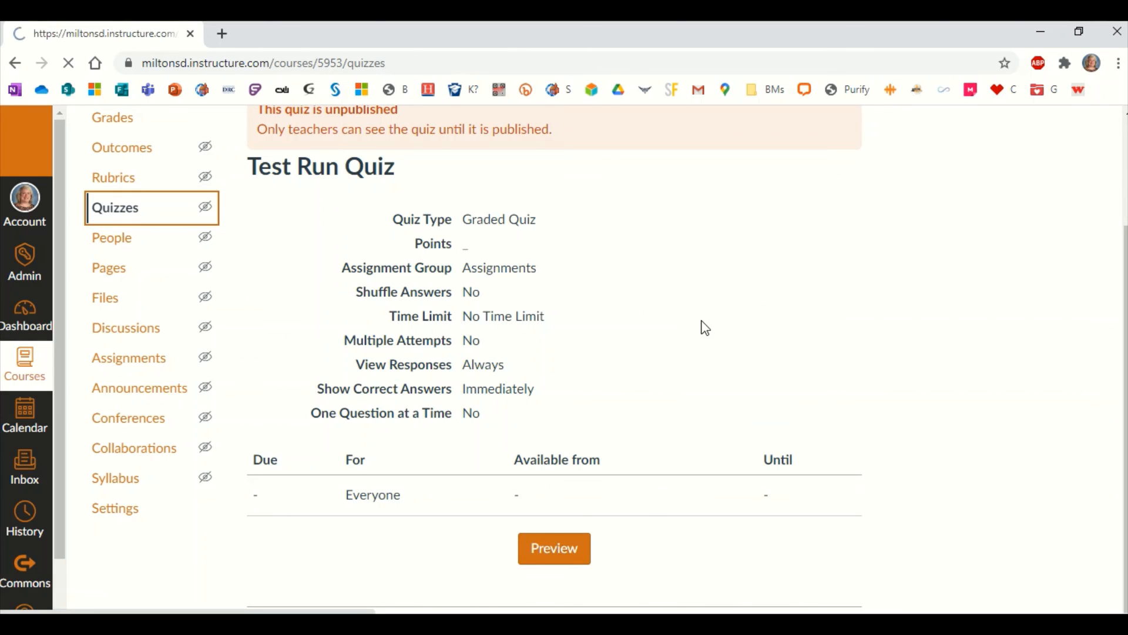